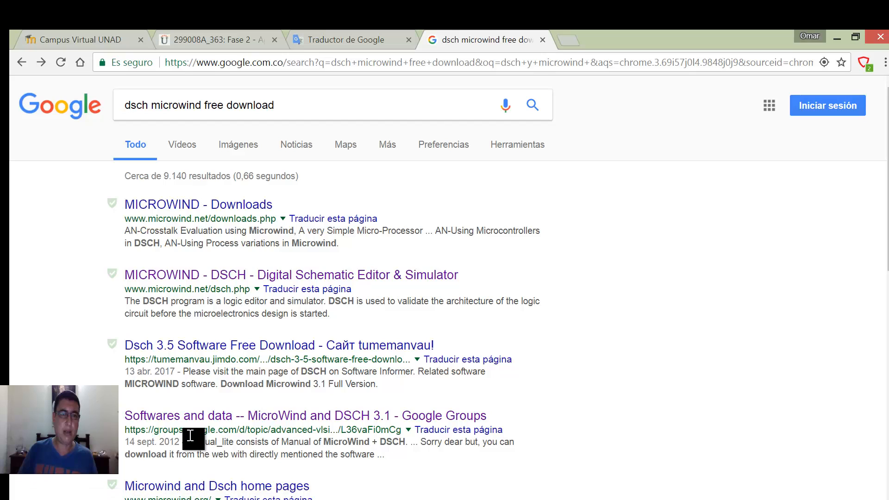
Open the Google Groups result on MicroWind and DSCH 3.1 and examine its downloadable attachments
click(245, 421)
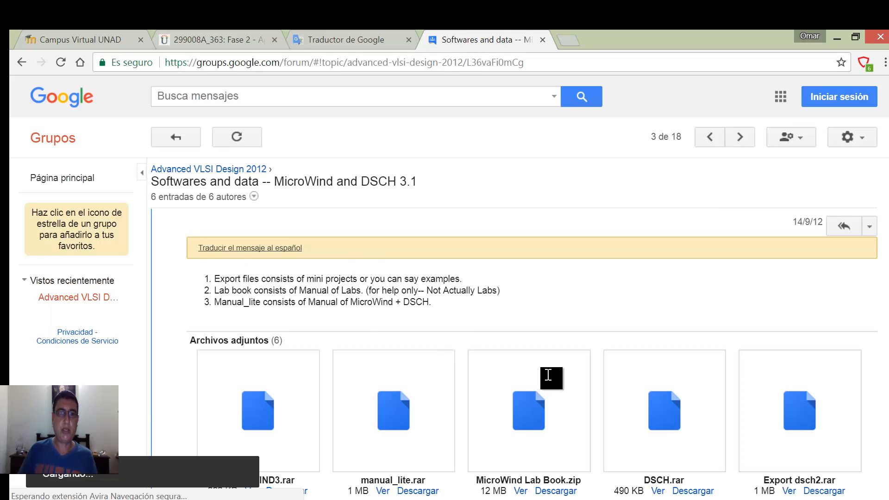
scroll(546, 387, down, 4)
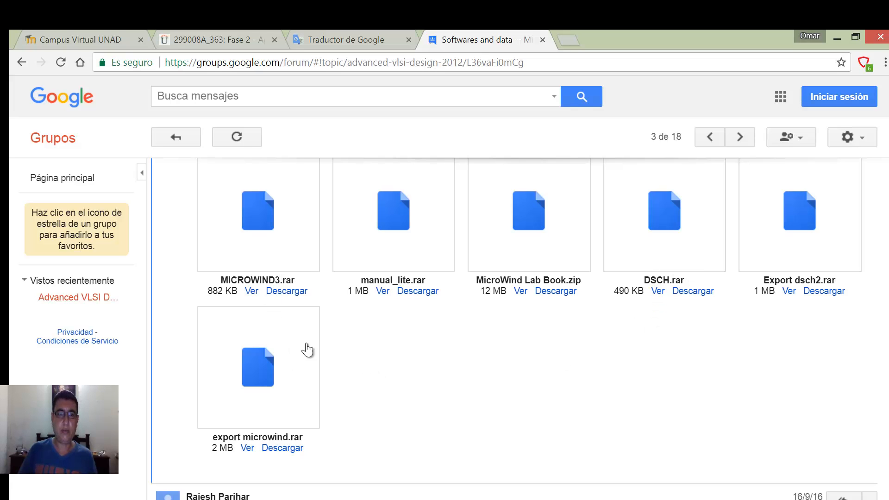
Switch to the MICROWIND Y DSCH folder, launch Microwind31.exe from Microwind 3.1 Full\system, and minimize its window
click(218, 499)
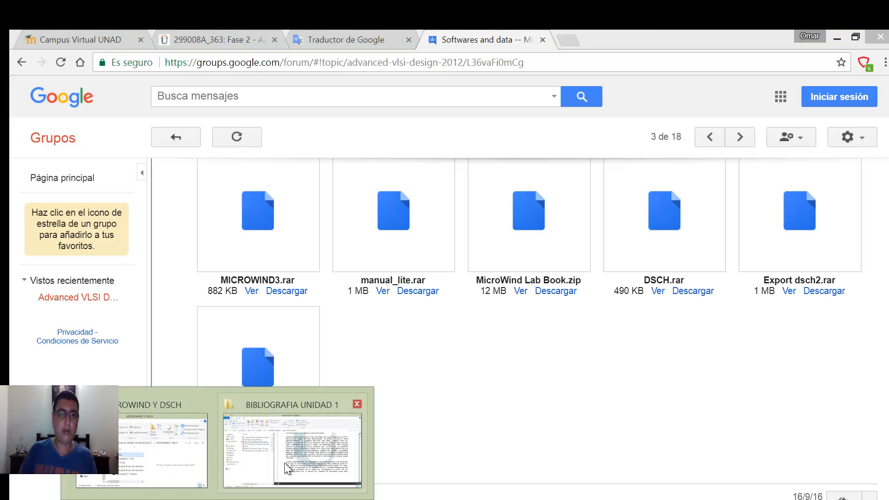
click(182, 449)
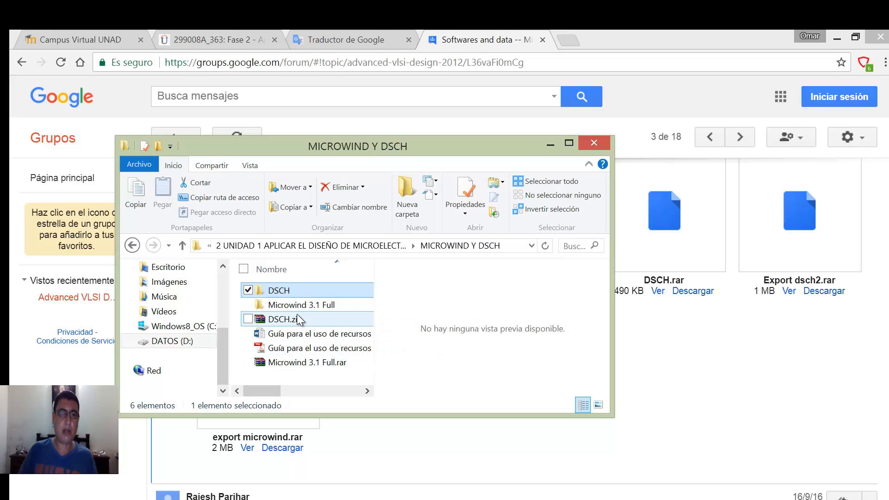
double_click(300, 304)
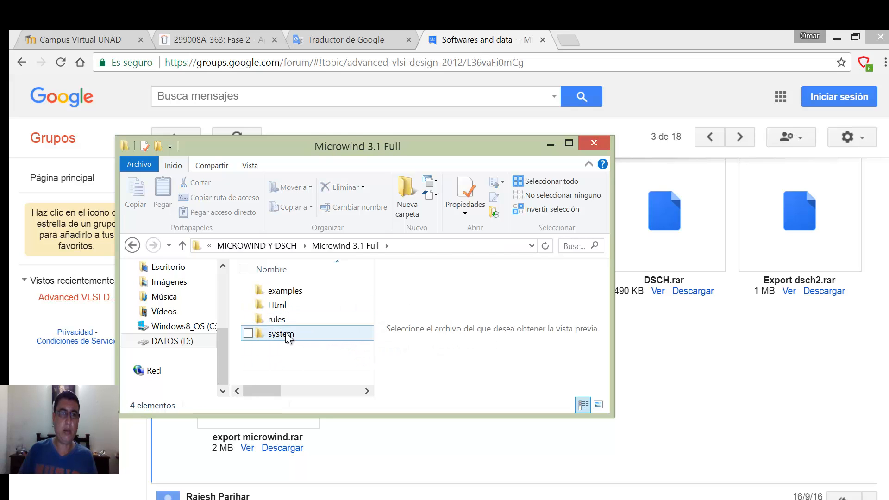
double_click(293, 339)
double_click(296, 334)
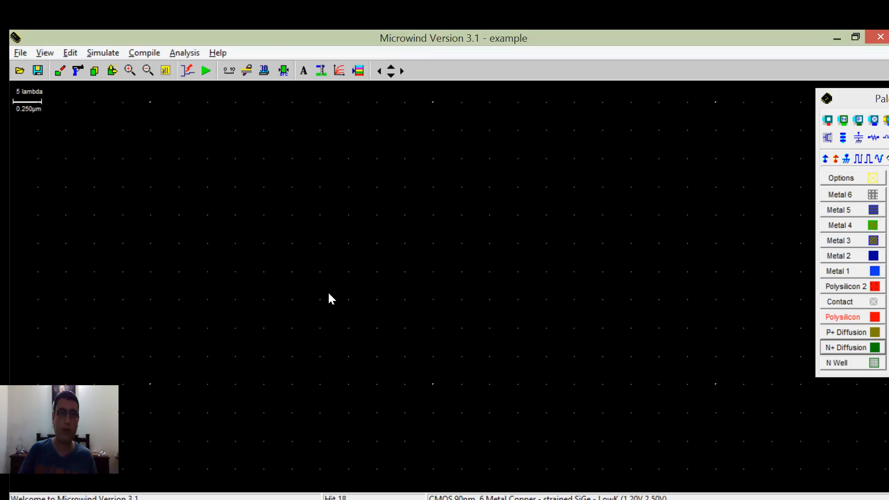
click(836, 39)
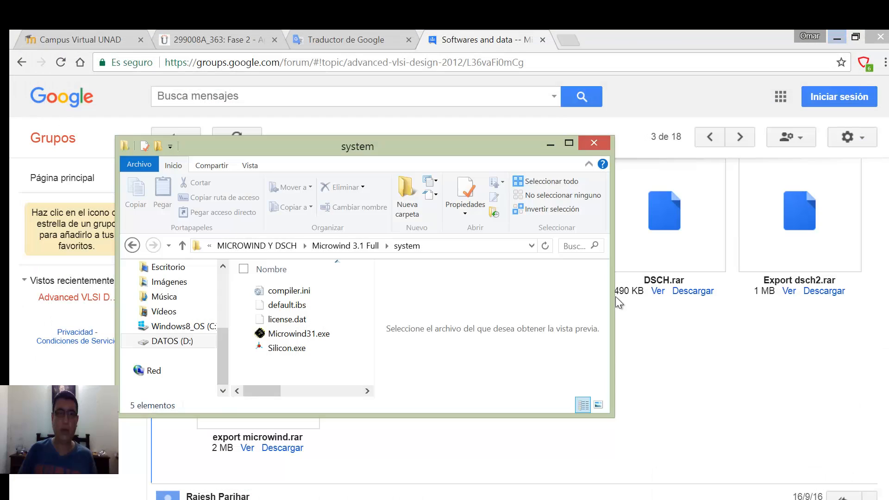
Return to the MICROWIND Y DSCH folder and run Dsch3.exe from DSCH\System, allowing it to execute
click(132, 245)
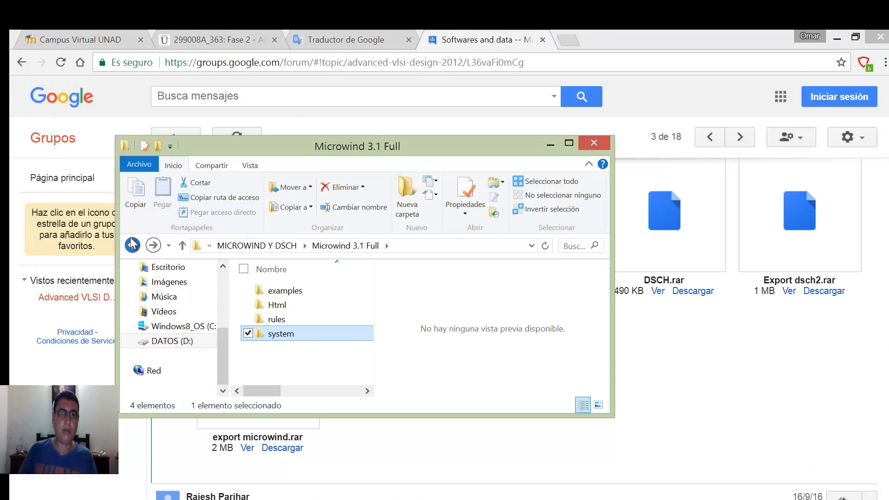
click(132, 245)
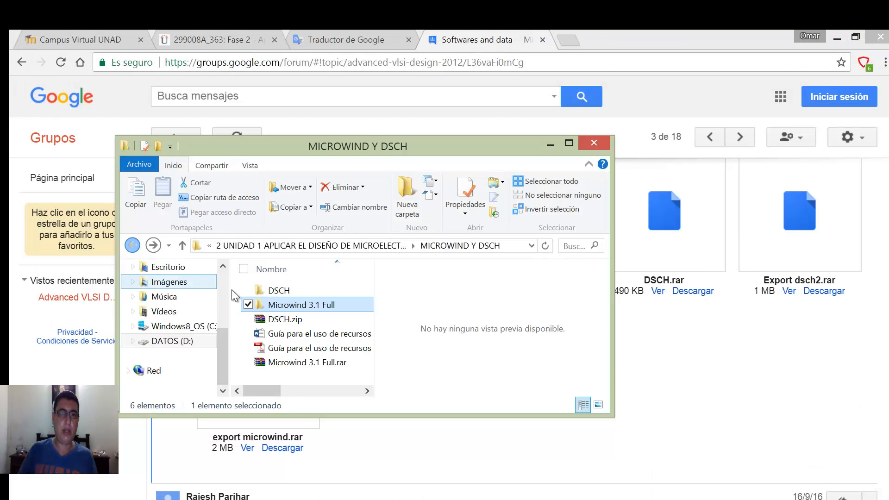
double_click(285, 293)
double_click(284, 302)
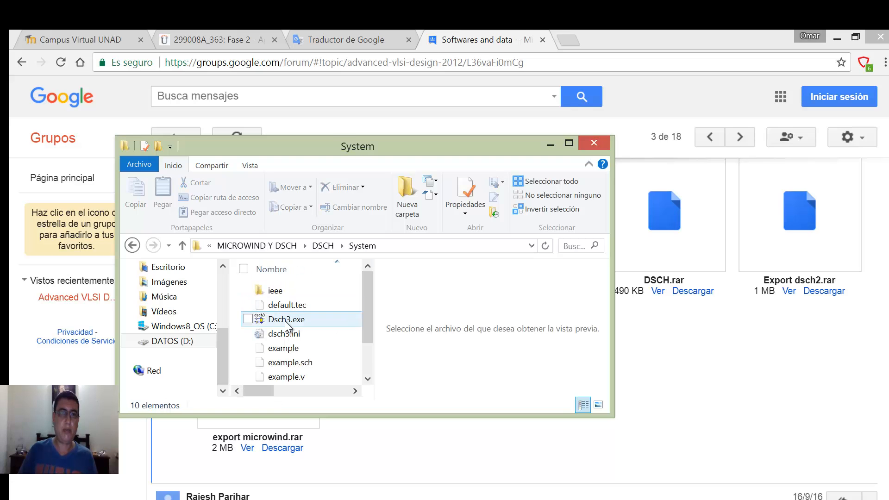
click(302, 324)
double_click(303, 322)
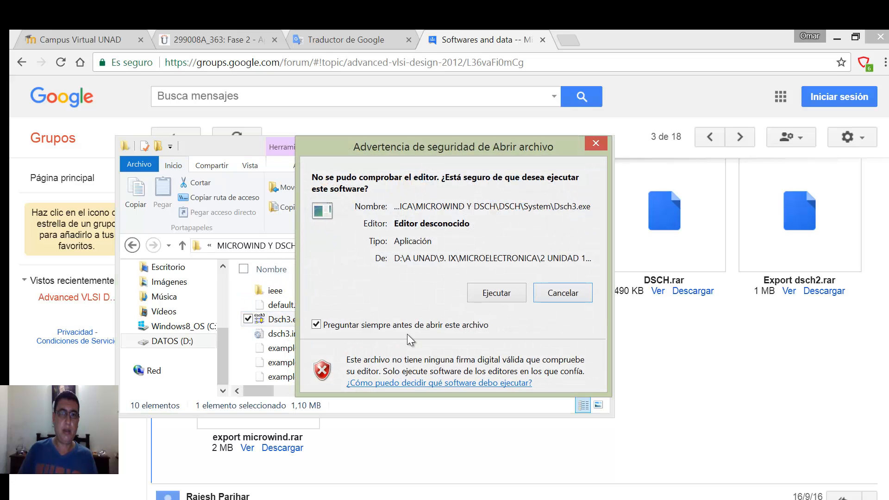
click(492, 292)
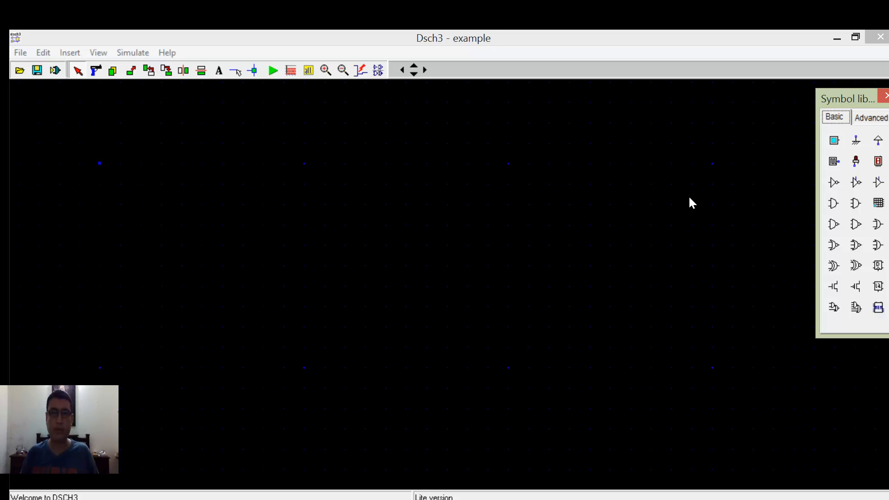
Place two input button symbols on the schematic and align them one above the other near its left side
click(836, 141)
drag(836, 142, 236, 187)
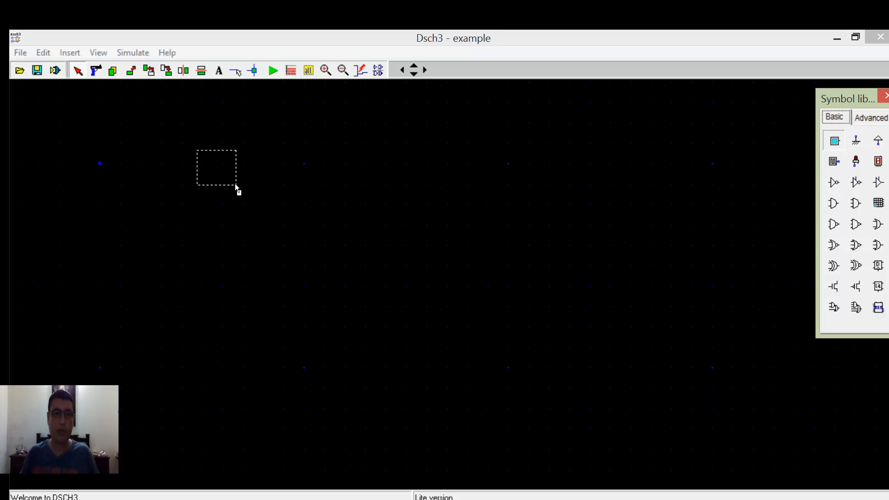
drag(235, 184, 235, 184)
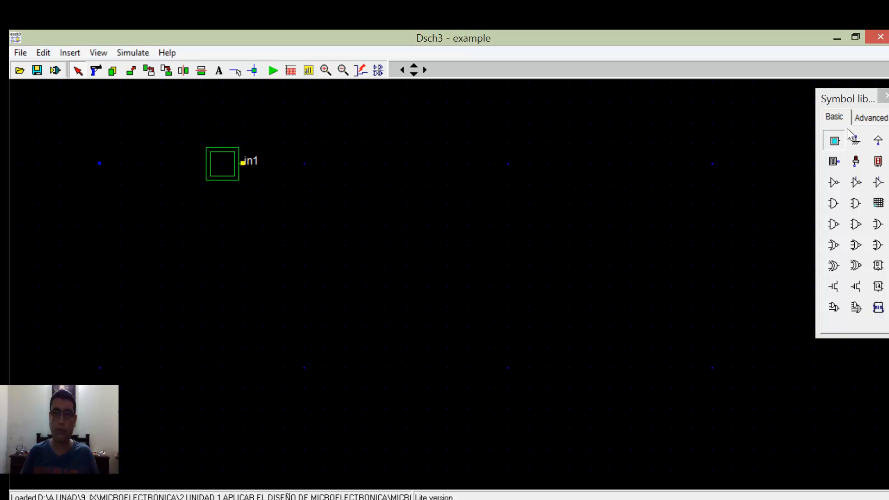
drag(835, 142, 236, 280)
drag(214, 186, 143, 162)
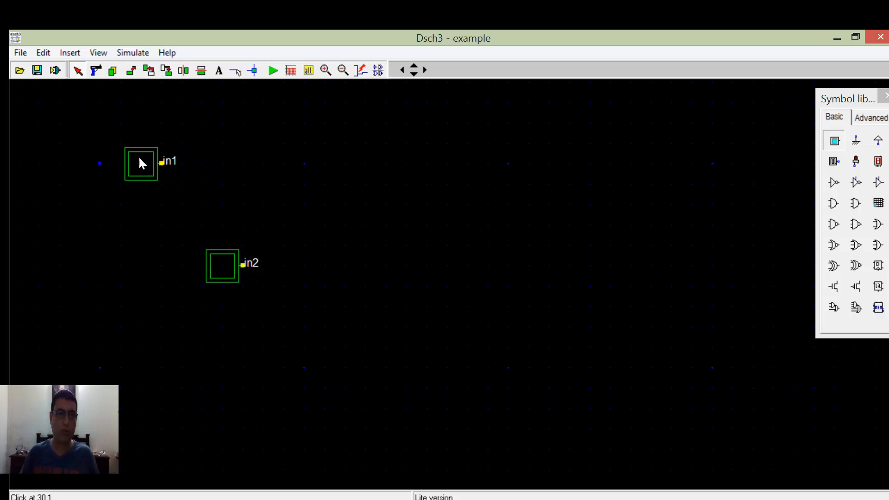
drag(238, 260, 133, 300)
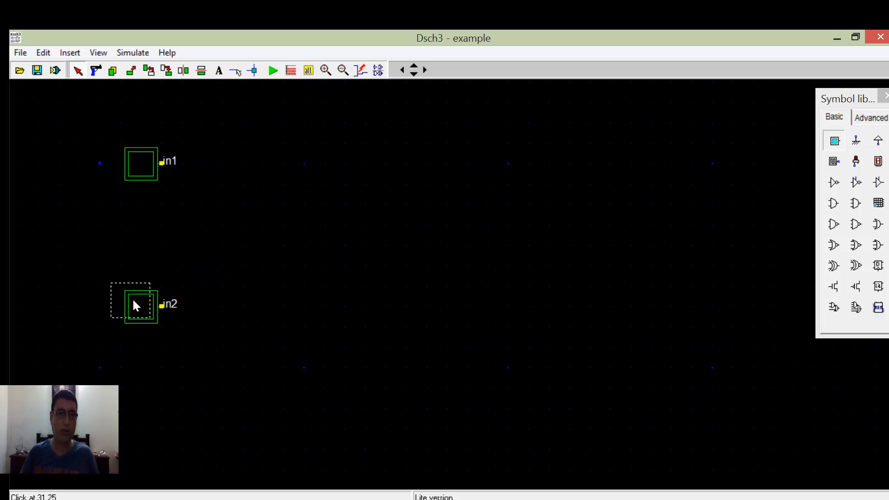
drag(138, 153, 141, 200)
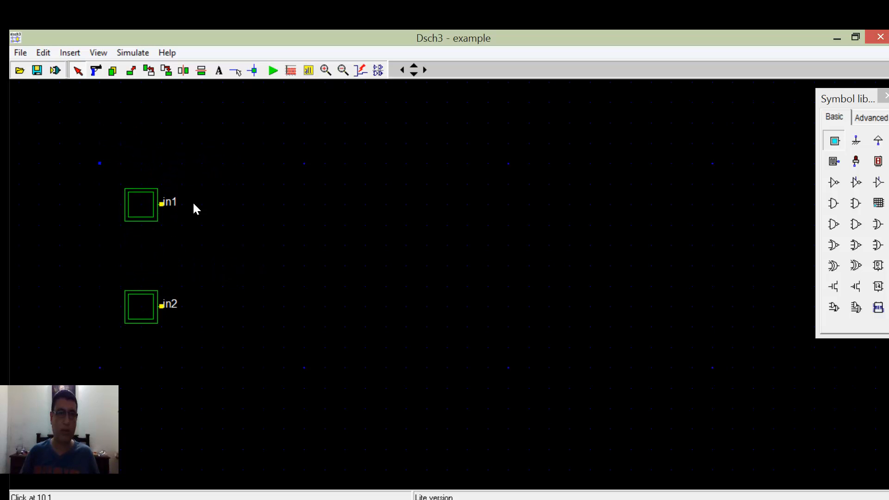
Place a VDD supply symbol, a ground symbol well below it and an output LED to the right between them
click(878, 141)
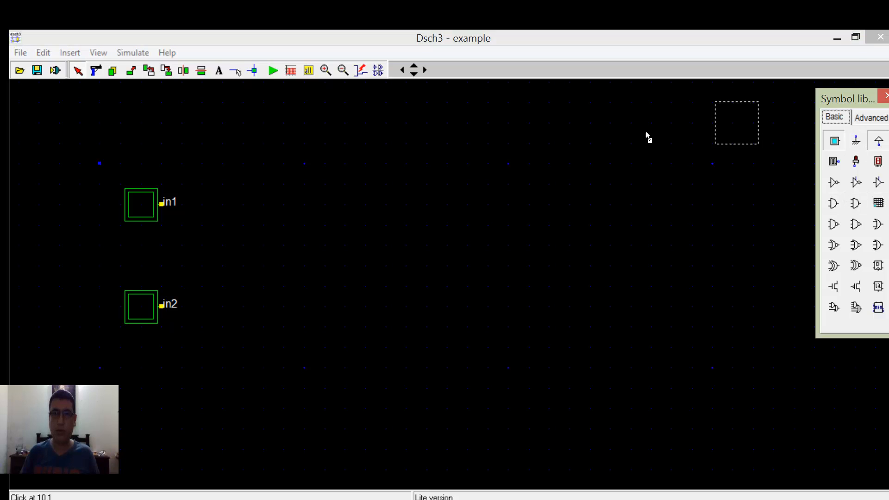
click(514, 146)
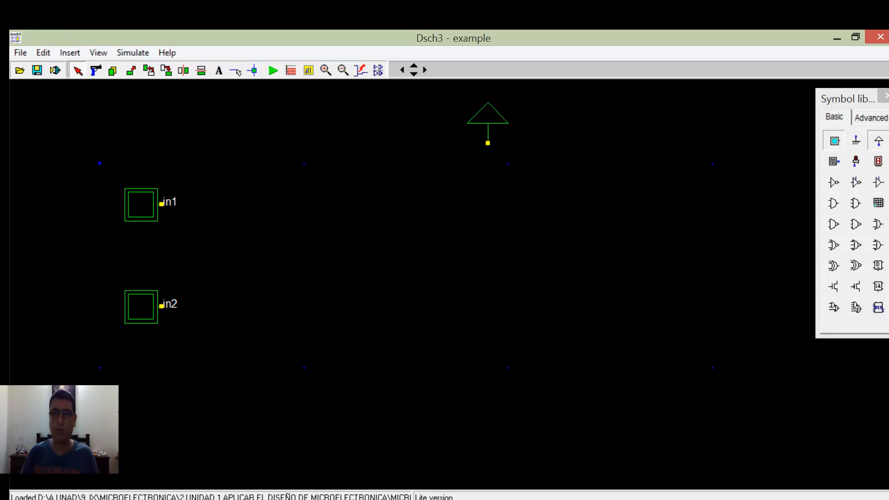
click(858, 141)
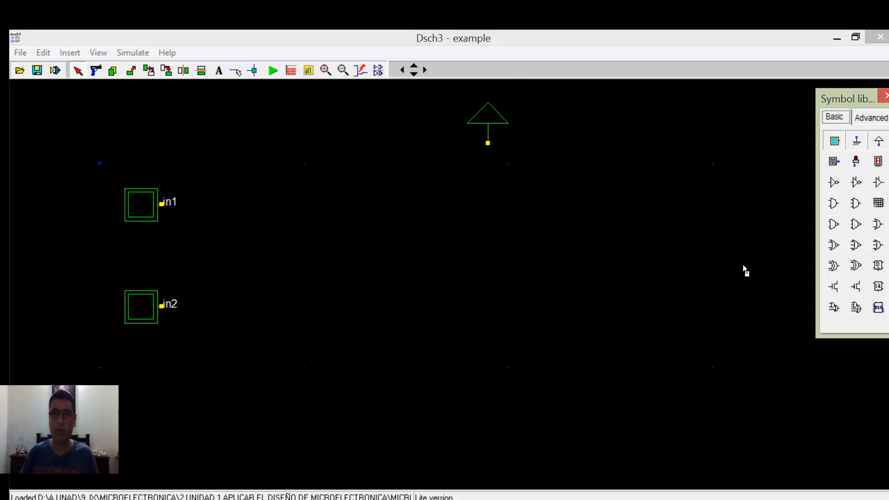
click(512, 431)
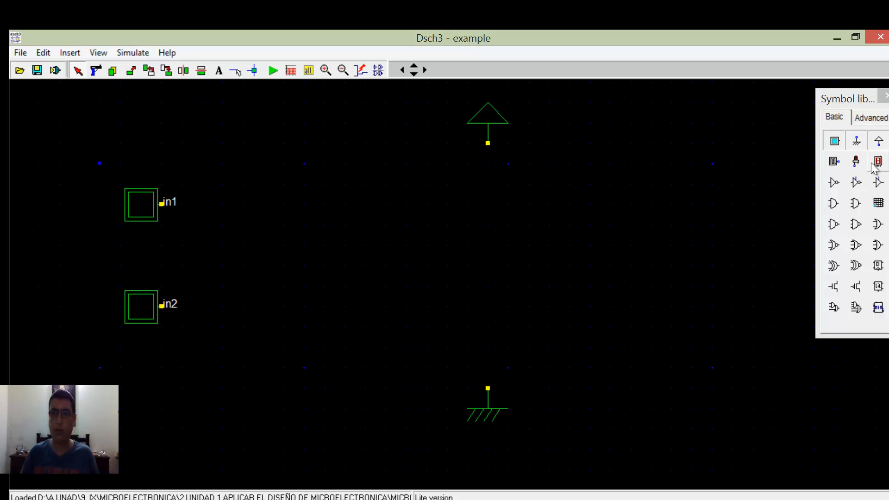
click(856, 166)
click(613, 249)
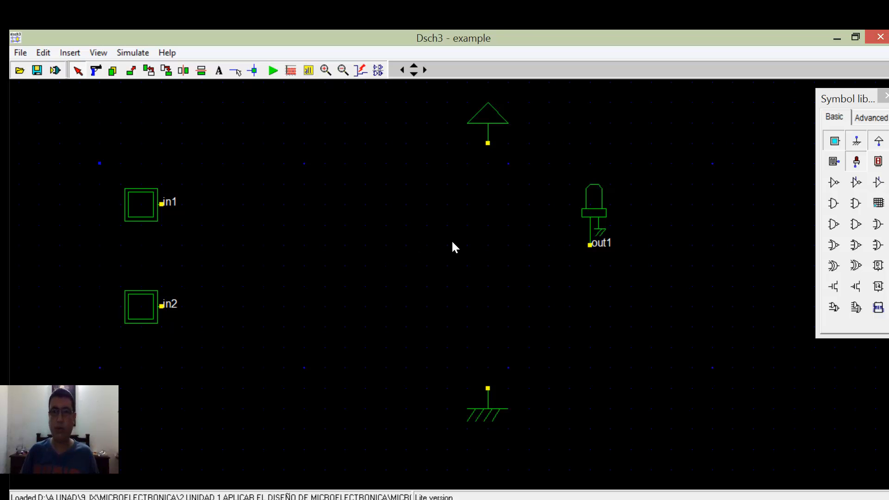
Place two NMOS transistors one above the other, with their gates level with inputs in1 and in2
click(838, 288)
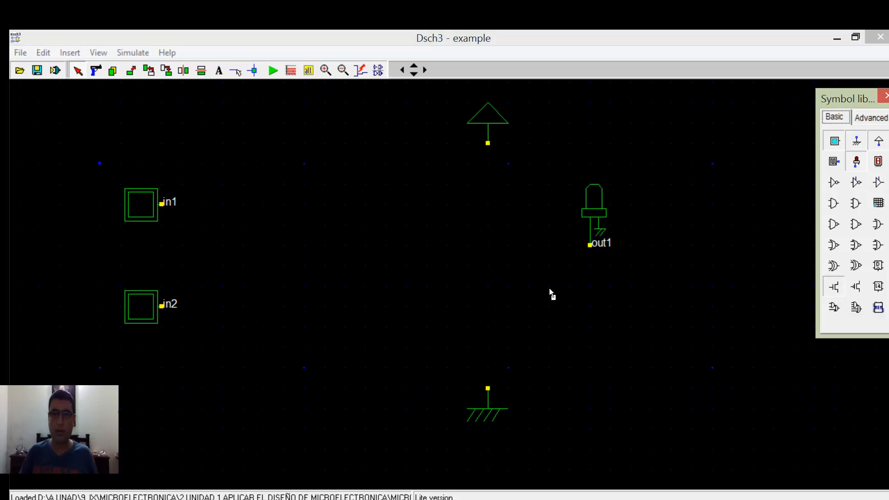
click(392, 250)
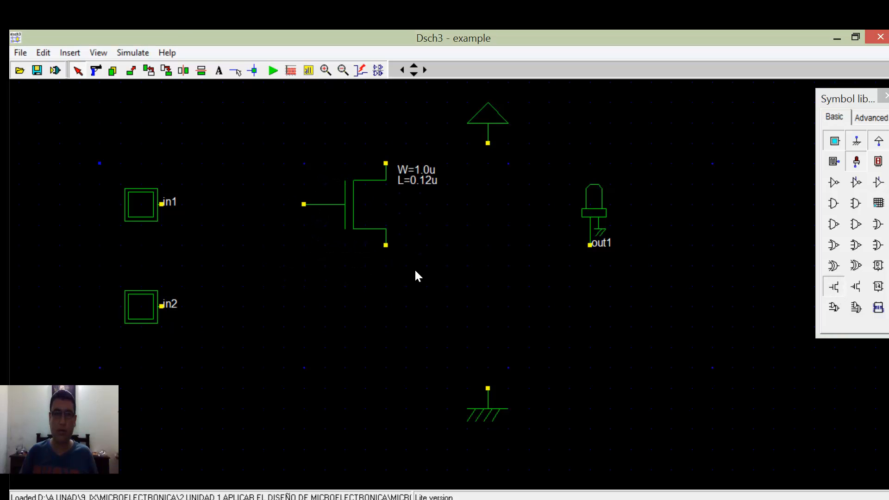
click(835, 287)
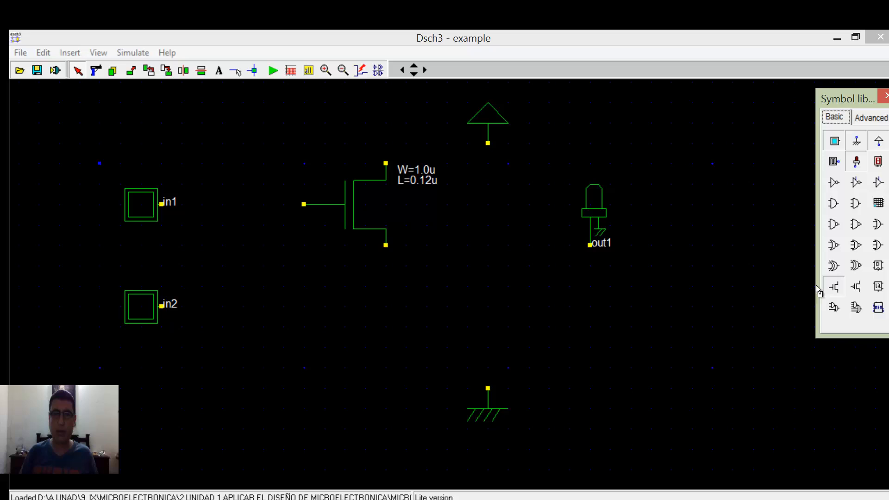
click(408, 341)
drag(381, 297, 350, 295)
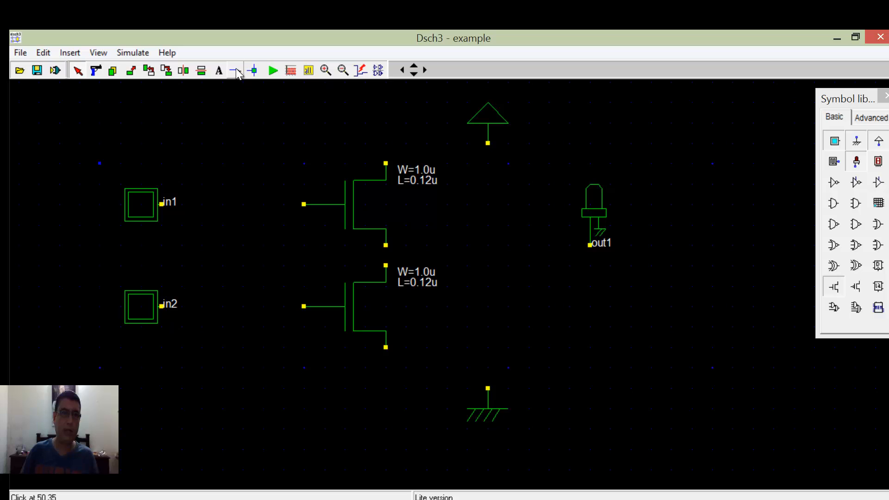
Wire in2 to the lower transistor's gate and in1 to the upper transistor's gate
click(235, 72)
drag(165, 306, 304, 306)
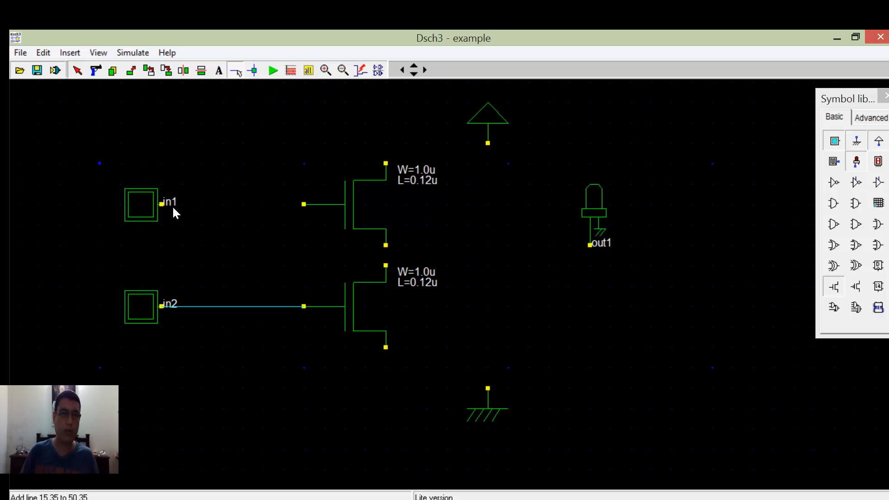
drag(161, 205, 304, 204)
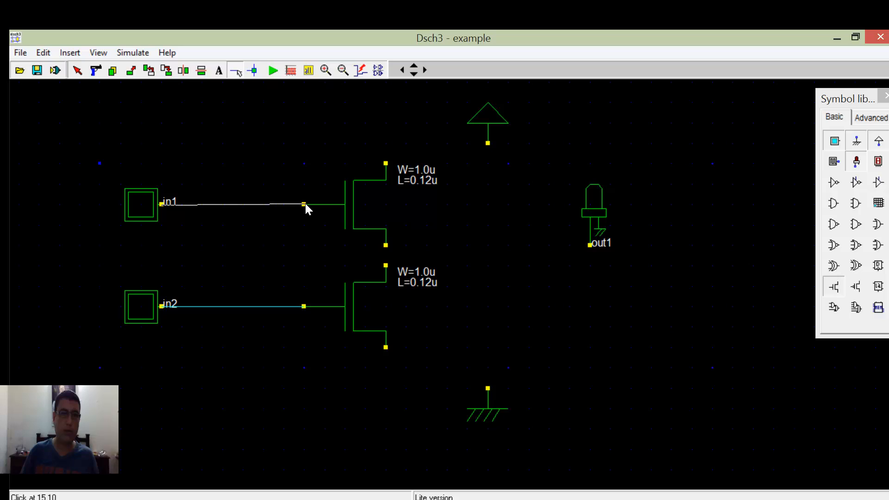
click(304, 204)
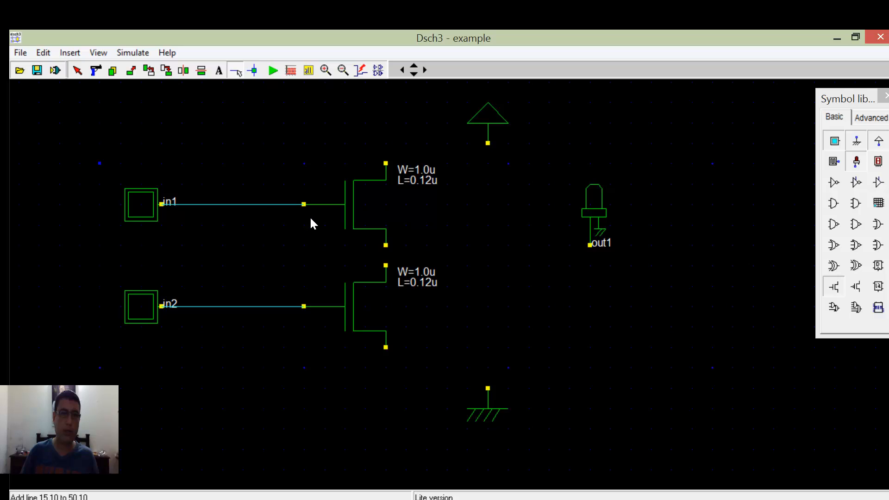
Wire the lower terminals of both transistors to the ground symbol through a shared vertical line
click(387, 349)
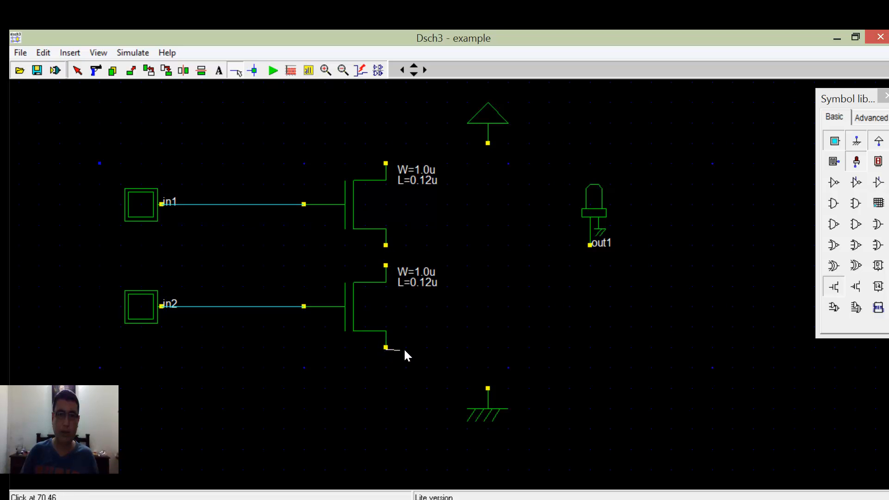
click(491, 349)
click(488, 348)
click(488, 388)
click(387, 245)
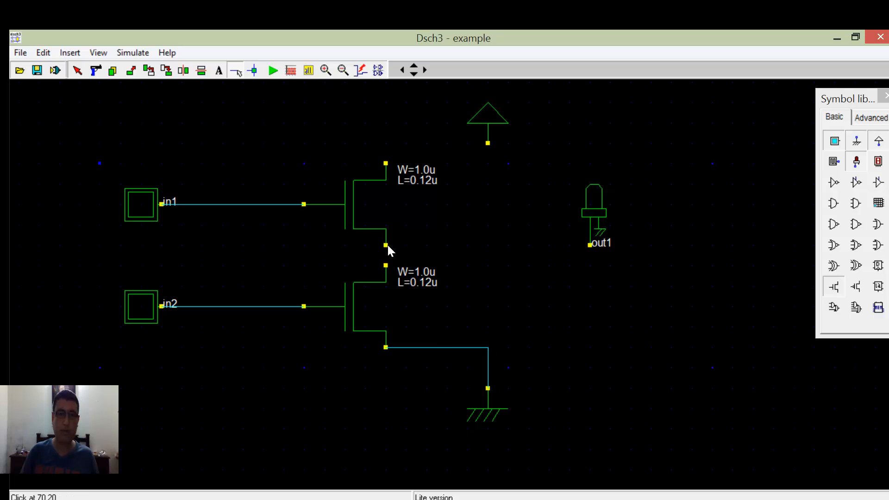
click(488, 245)
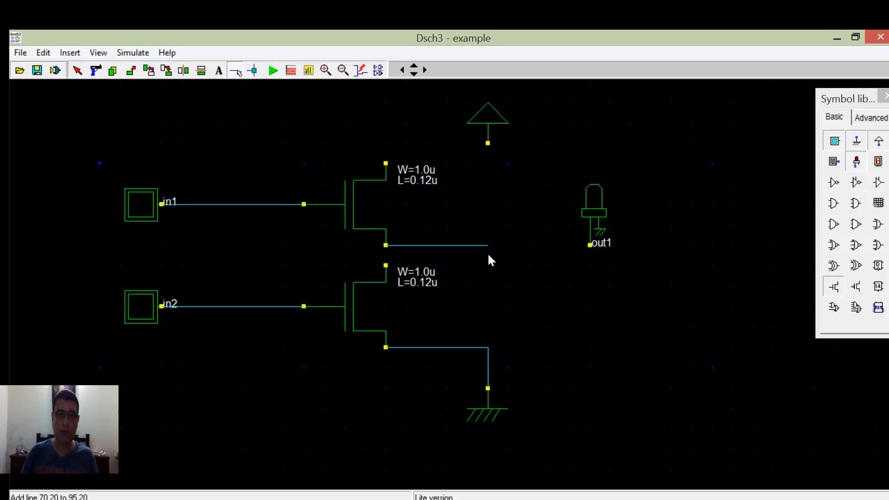
click(488, 255)
click(489, 347)
Wire the upper terminals of both transistors to the VDD supply, routing the lower transistor's wire up left of the ground line
click(387, 266)
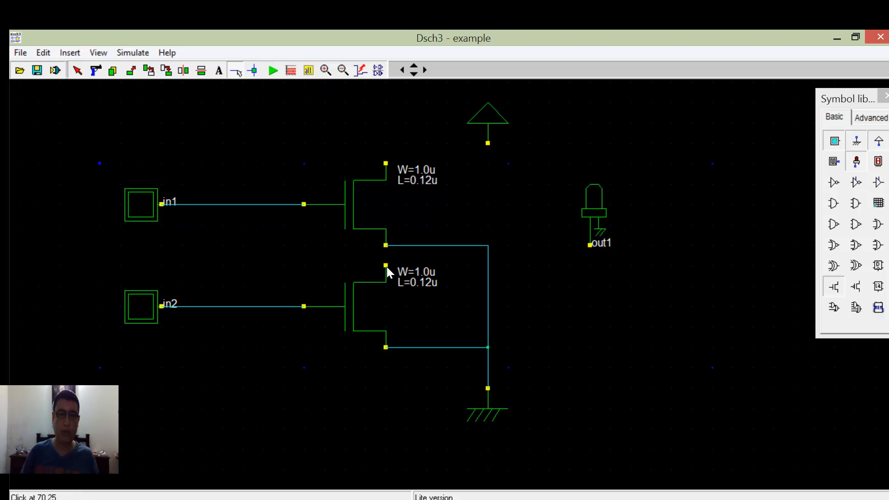
click(467, 268)
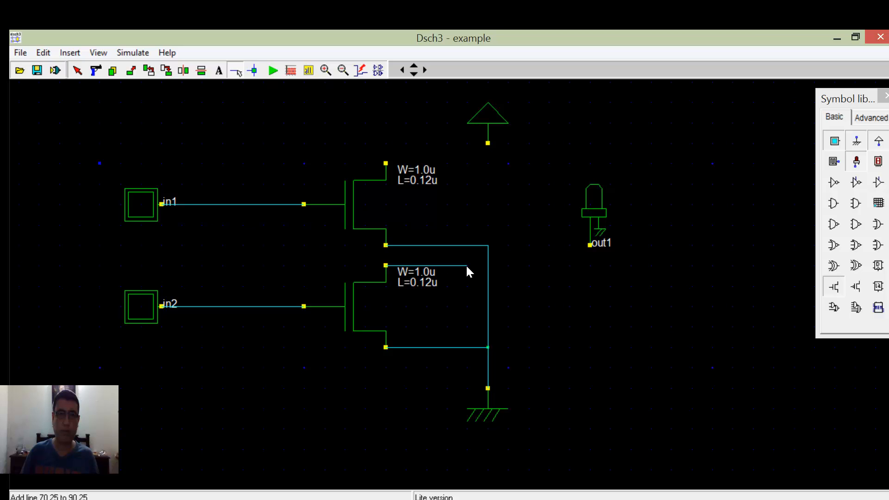
click(467, 206)
click(468, 209)
click(489, 205)
click(489, 142)
click(386, 163)
click(489, 163)
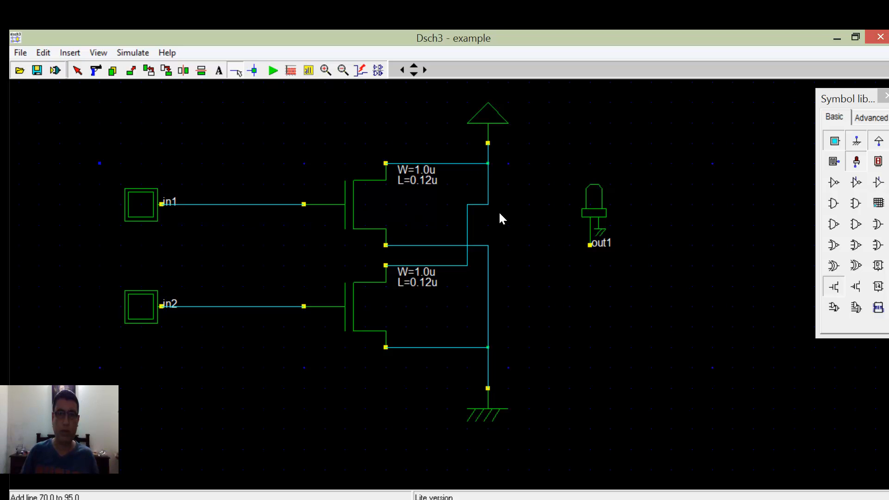
Wire the out1 LED to the VDD supply line just below the upper transistor's VDD junction
mouse_move(591, 245)
mouse_down()
mouse_move(545, 244)
mouse_move(552, 211)
mouse_up()
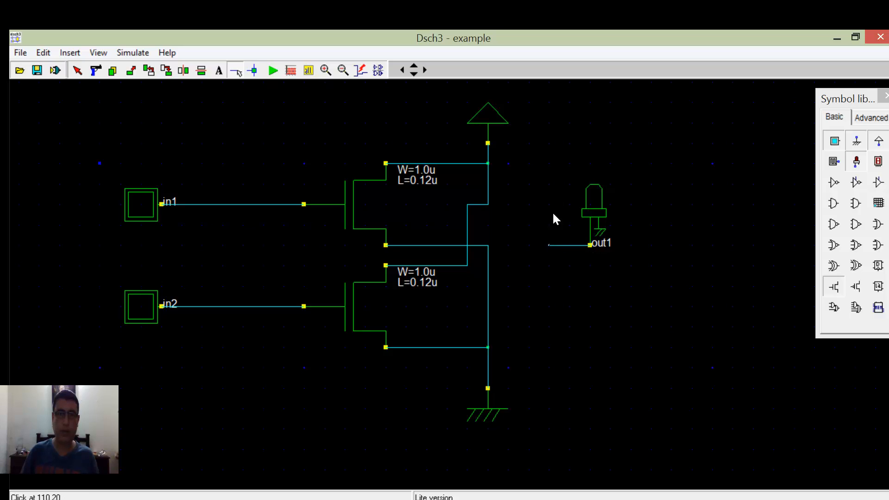
click(549, 186)
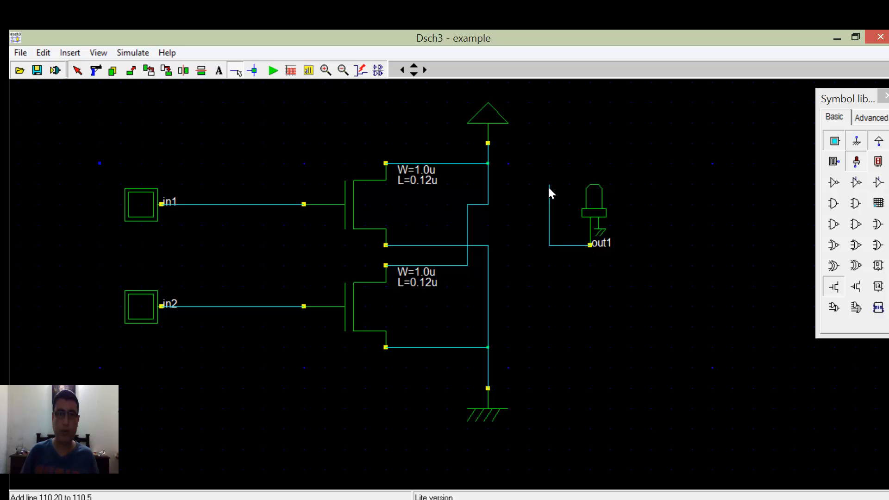
click(489, 184)
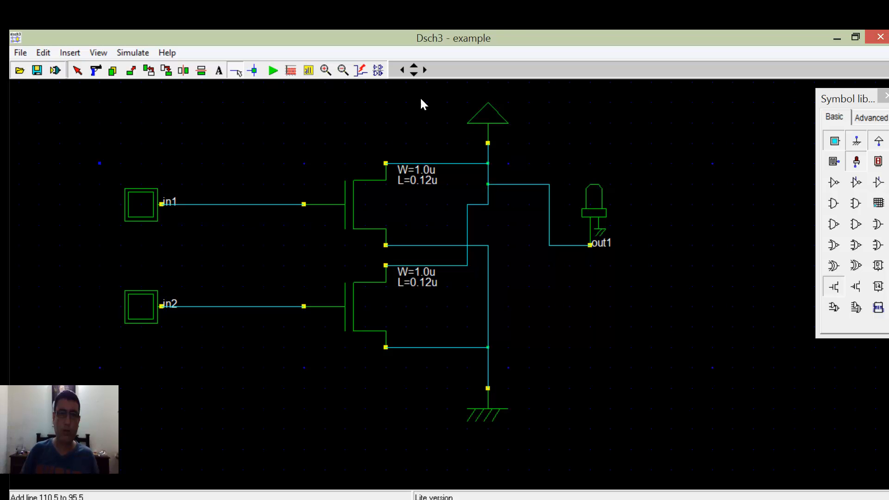
Run the simulation and test the LED with in1 alone on, in2 alone on, both on, and both off
click(273, 70)
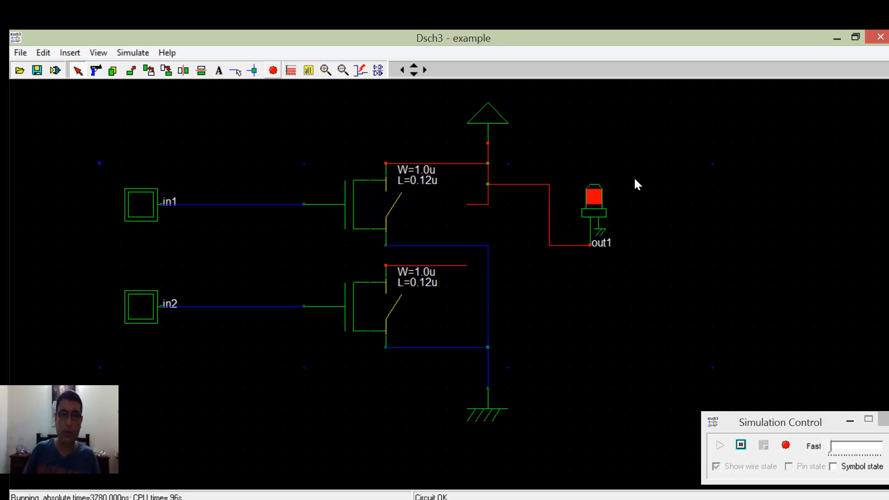
click(147, 198)
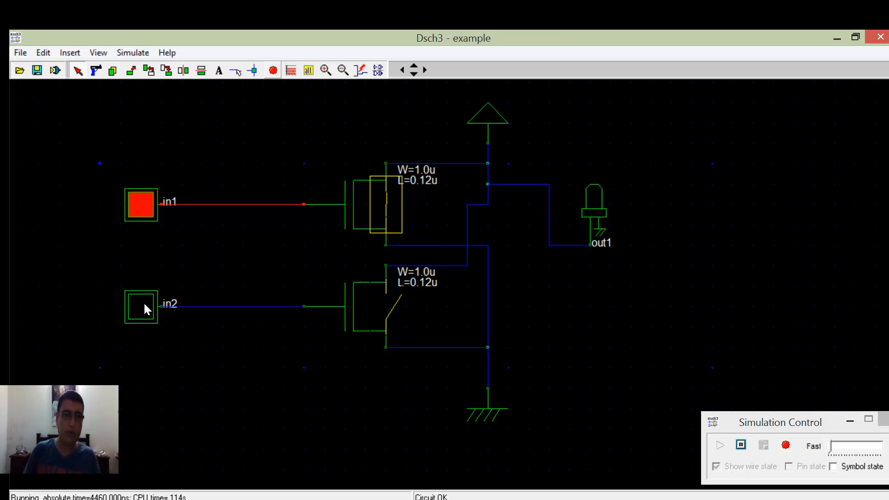
click(143, 209)
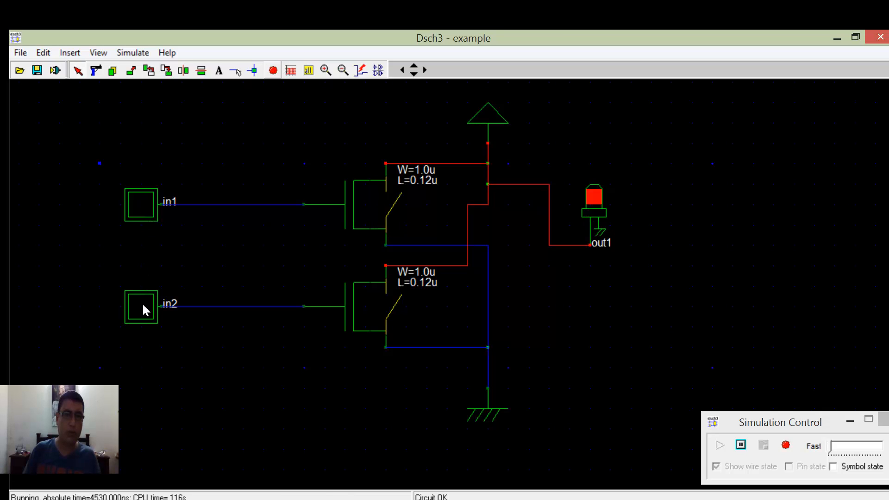
click(143, 306)
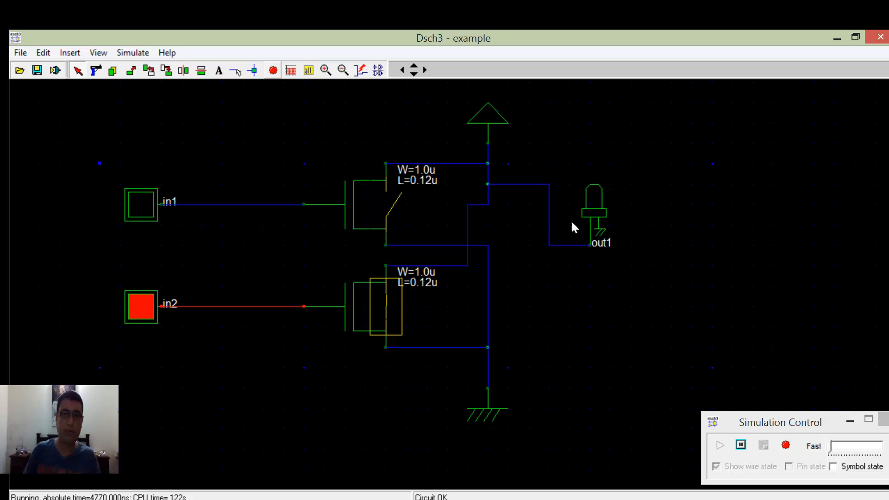
click(142, 215)
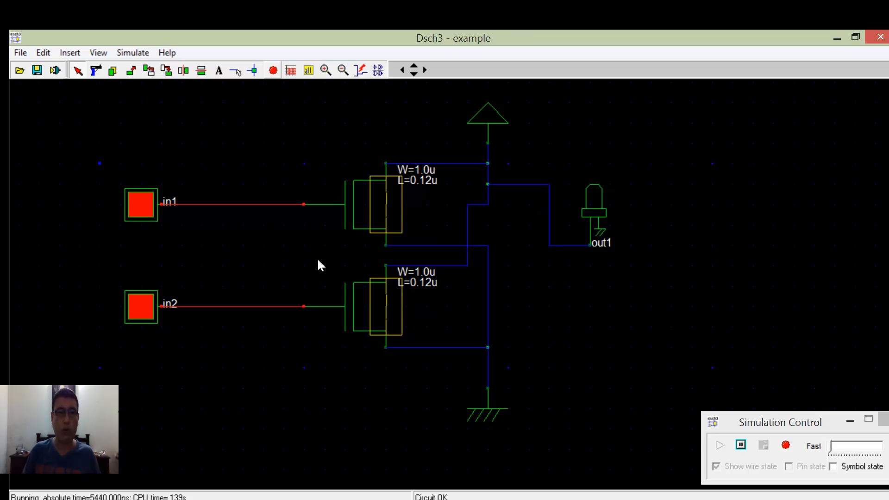
click(140, 212)
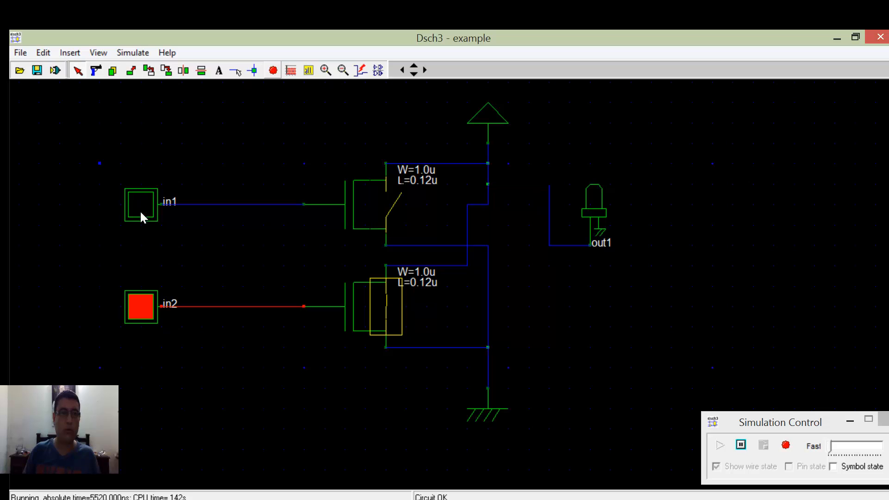
click(145, 304)
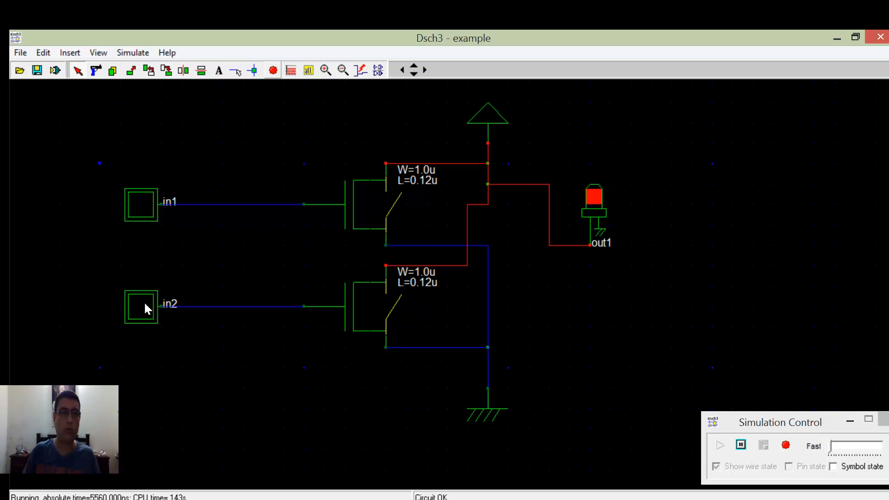
Cycle in1 and in2 through their on/off combinations again to recheck the LED, ending with both inputs off
click(146, 205)
click(145, 206)
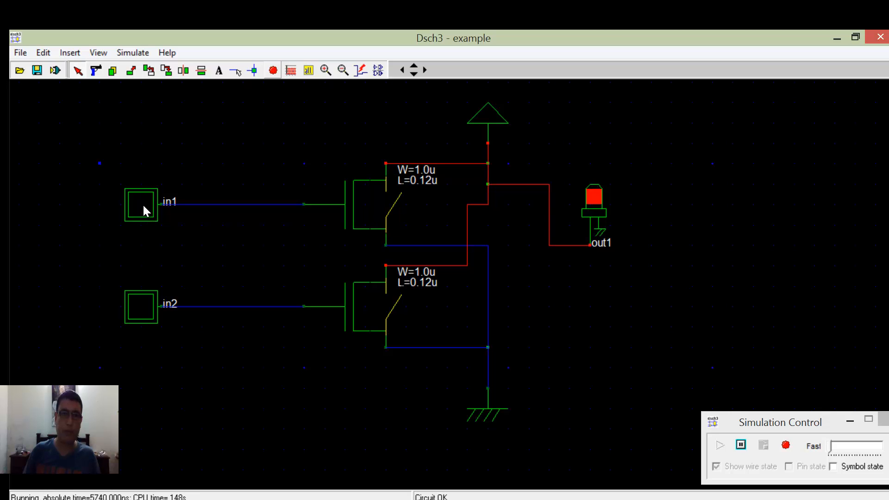
click(144, 209)
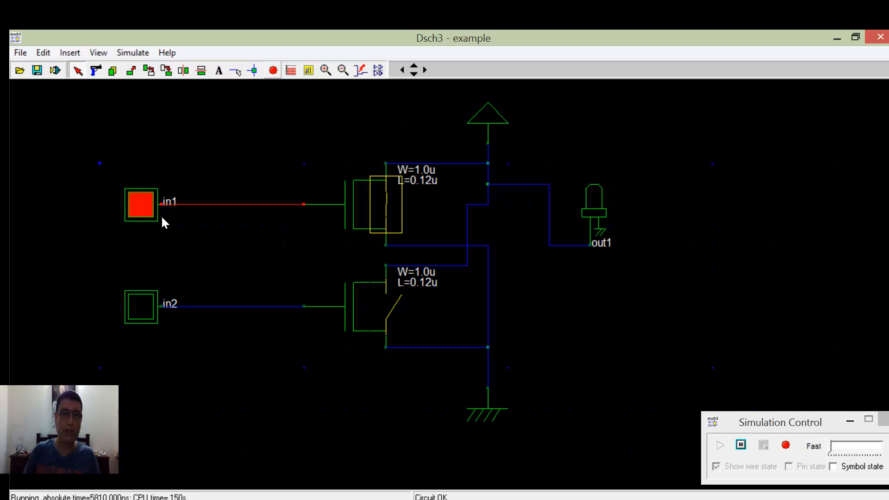
click(145, 205)
click(147, 310)
click(143, 207)
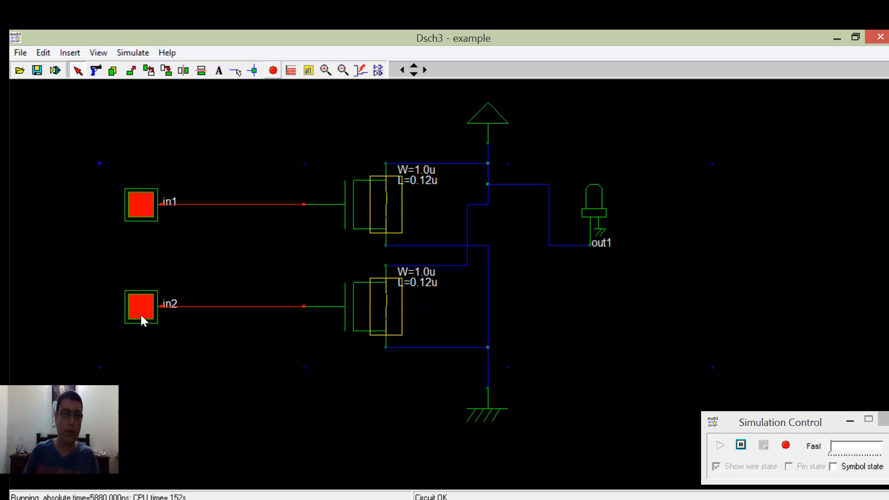
click(142, 318)
click(141, 205)
click(144, 305)
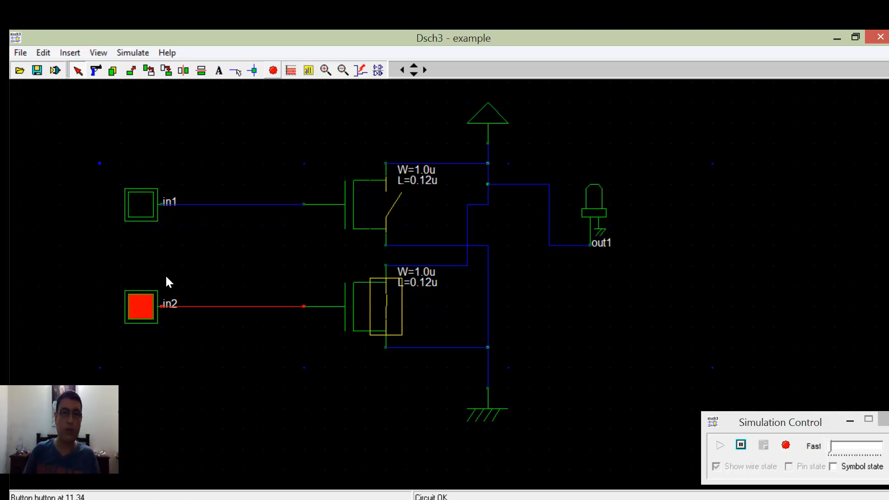
click(147, 216)
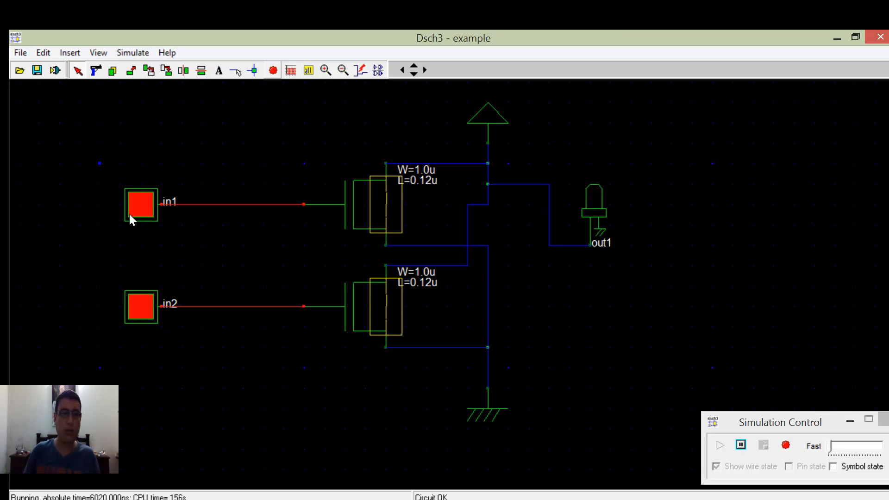
click(140, 204)
click(144, 314)
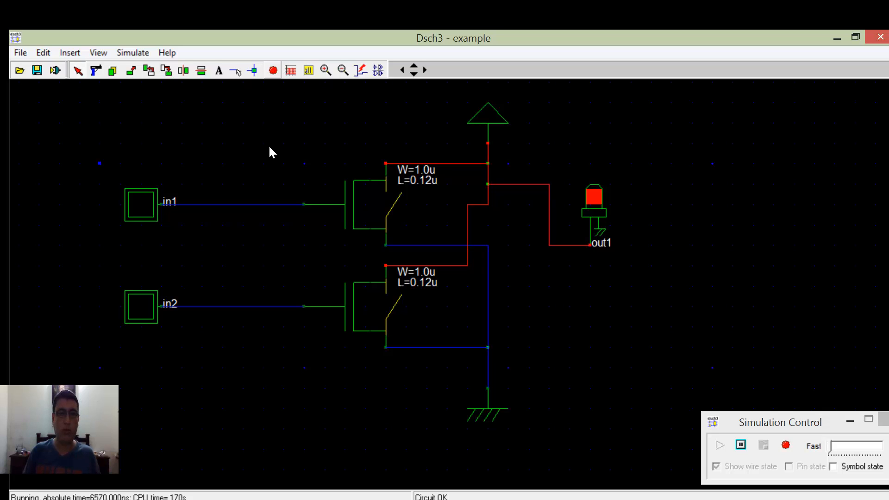
Open the schematic Fase1.sch without saving the current circuit
click(36, 71)
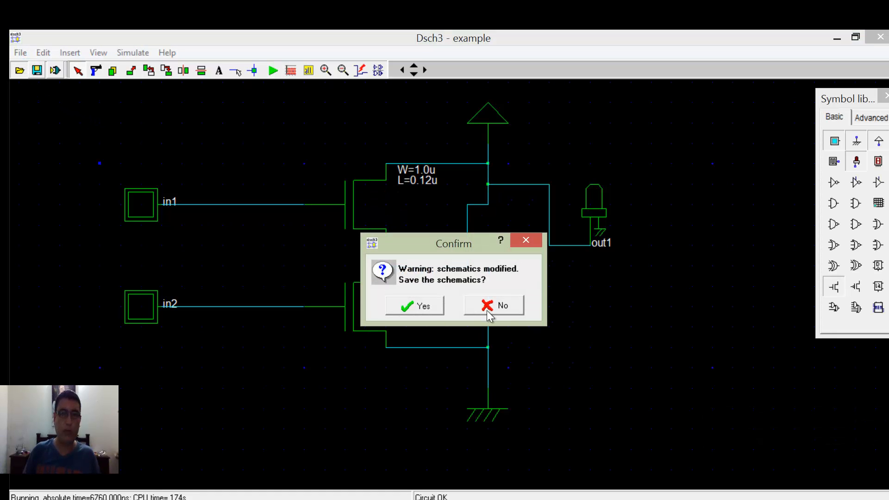
click(488, 311)
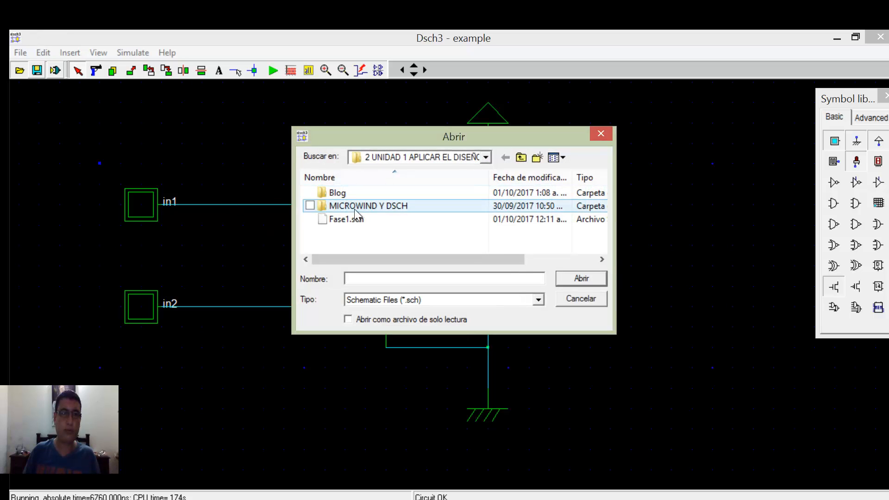
click(349, 219)
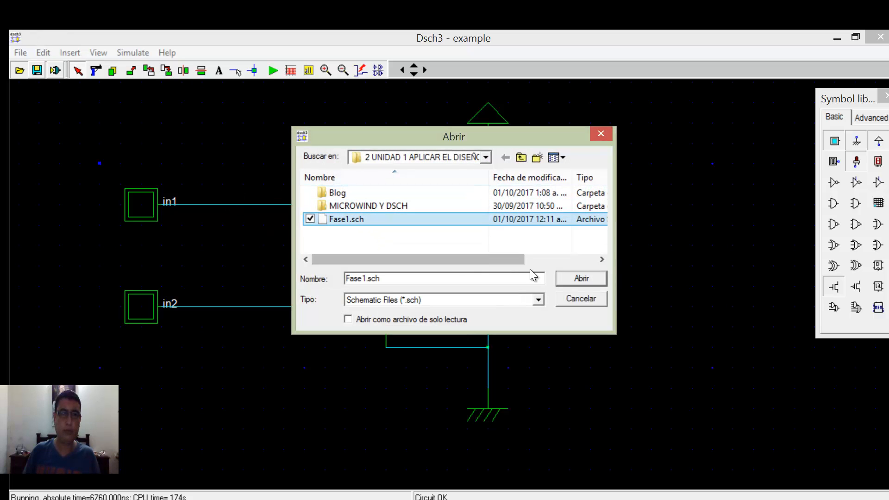
click(586, 279)
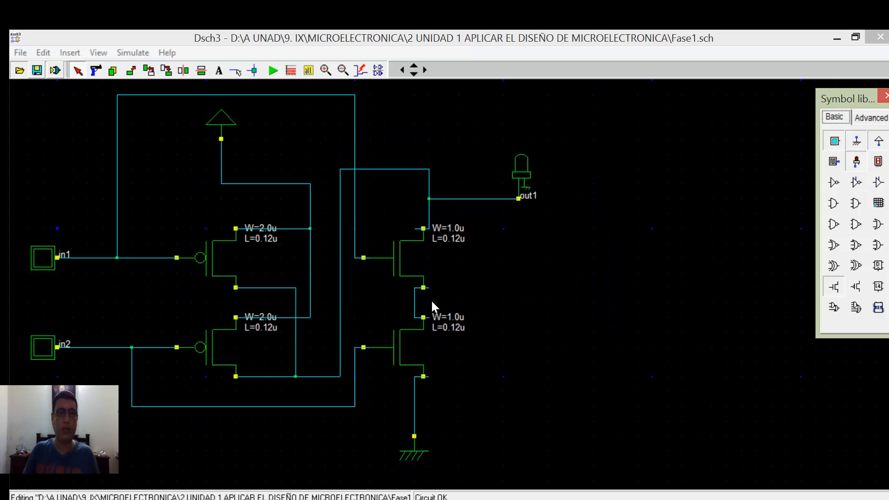
Simulate the Fase1 circuit and test out1 with in1 alone on, in2 alone on, and both inputs on
click(272, 70)
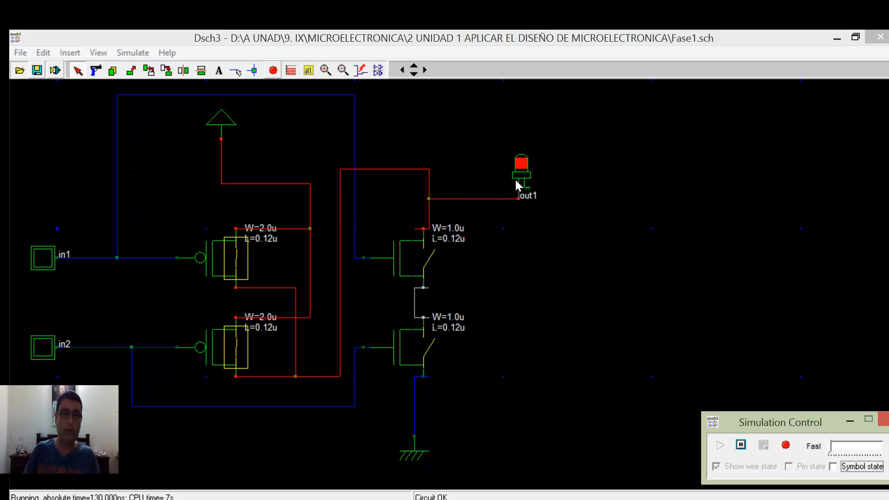
click(49, 256)
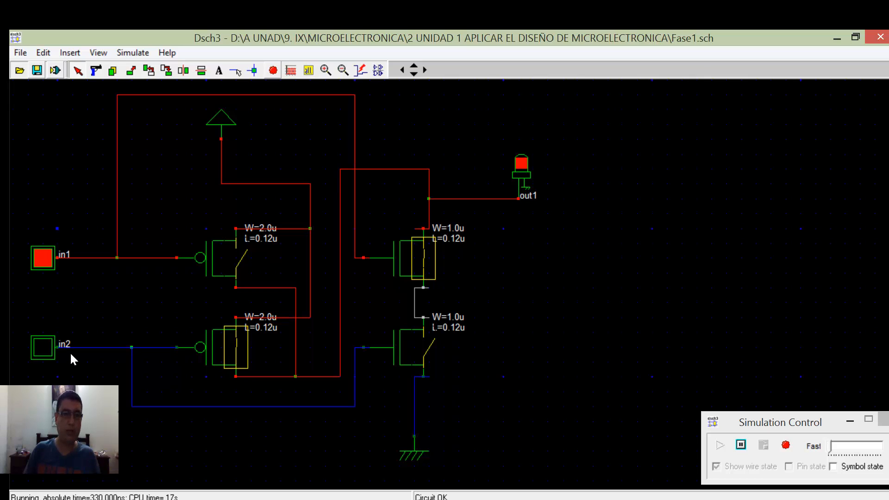
click(41, 257)
click(46, 344)
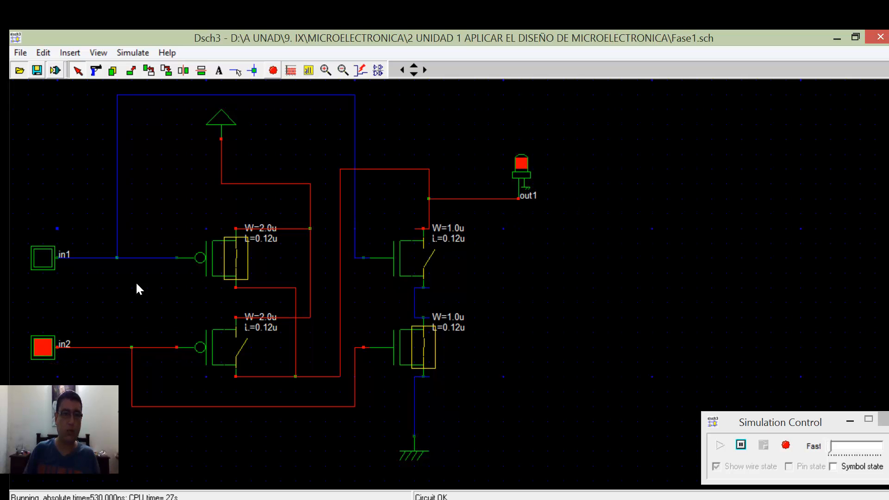
click(50, 256)
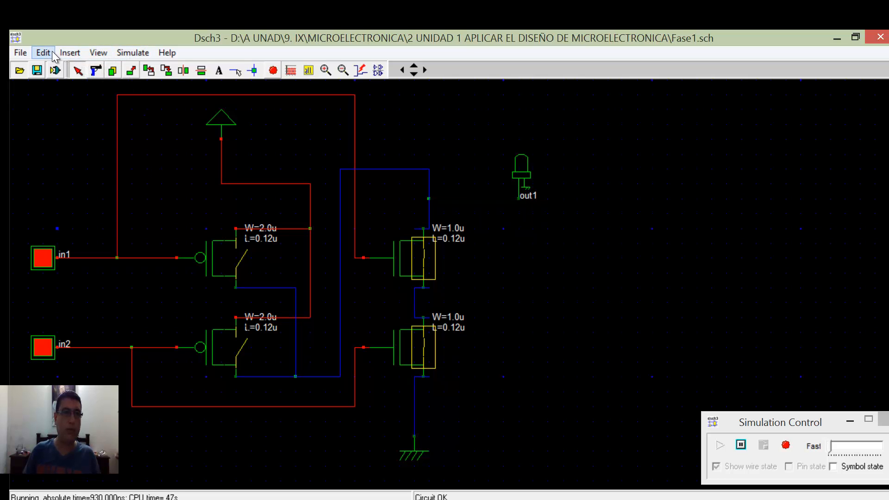
Generate the Verilog file from the Fase1 schematic and switch to Microwind
click(21, 53)
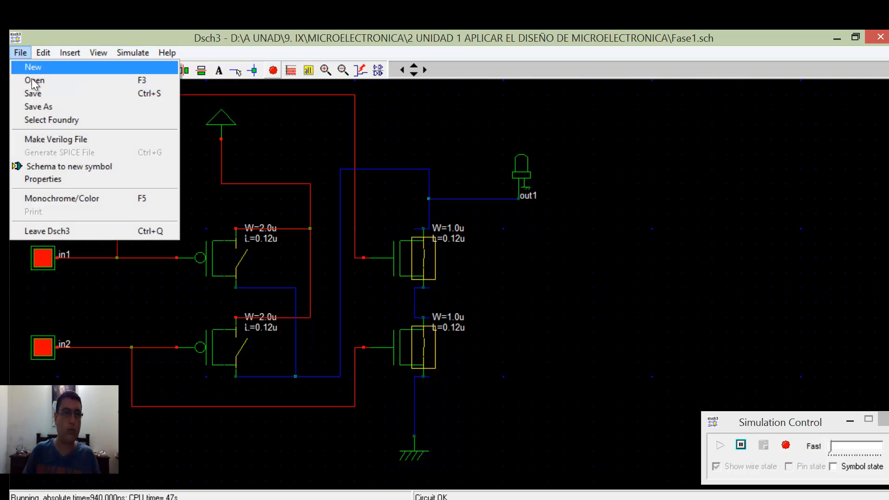
click(68, 140)
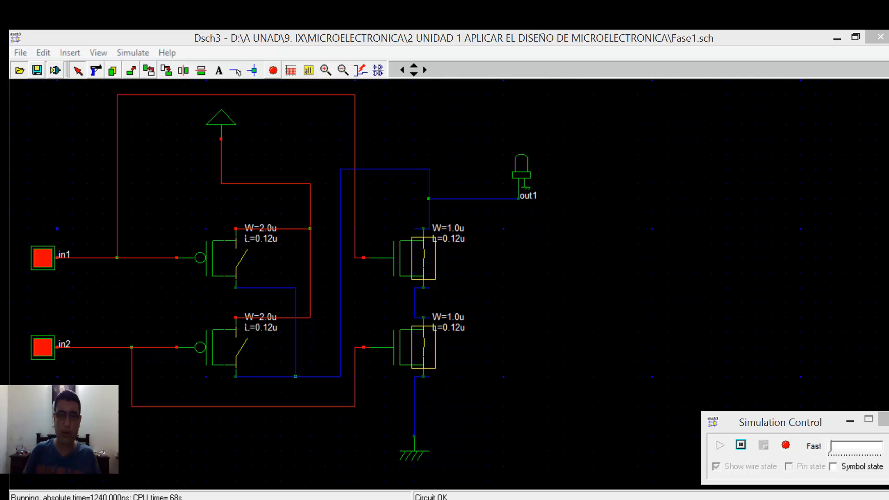
key(alt+Tab)
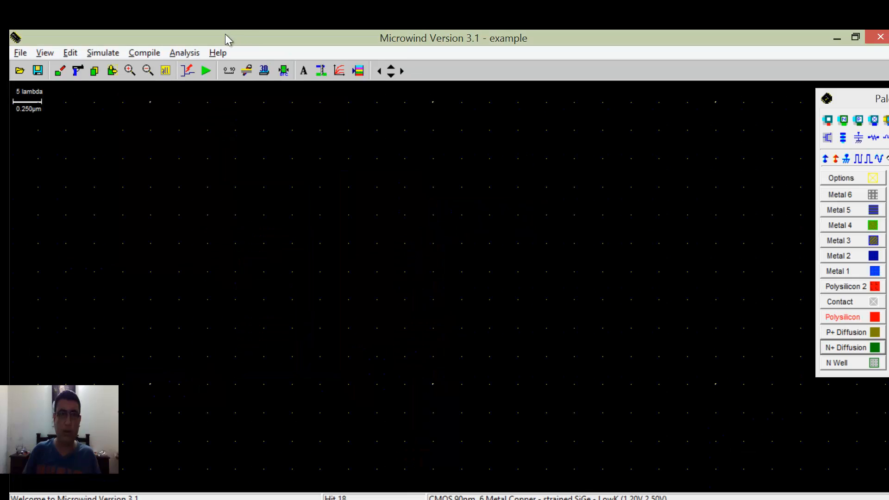
Load Fase1.v into the Verilog compiler
click(103, 52)
mouse_move(112, 81)
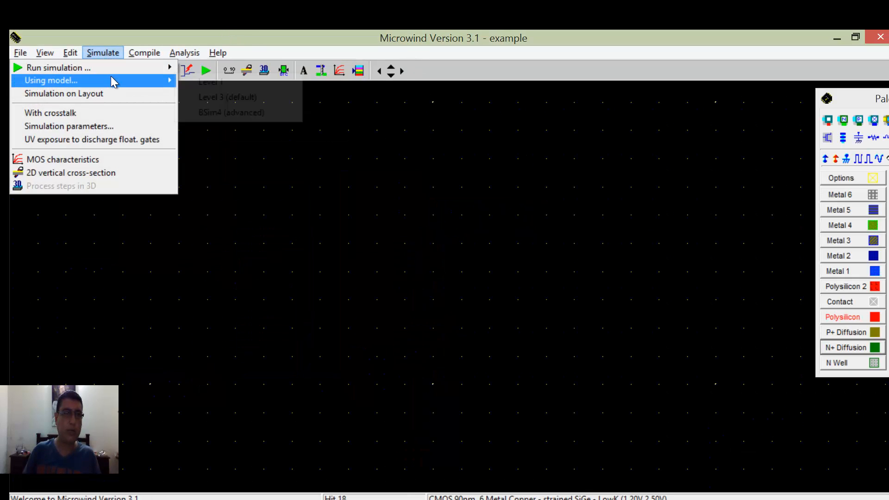
click(103, 53)
click(144, 52)
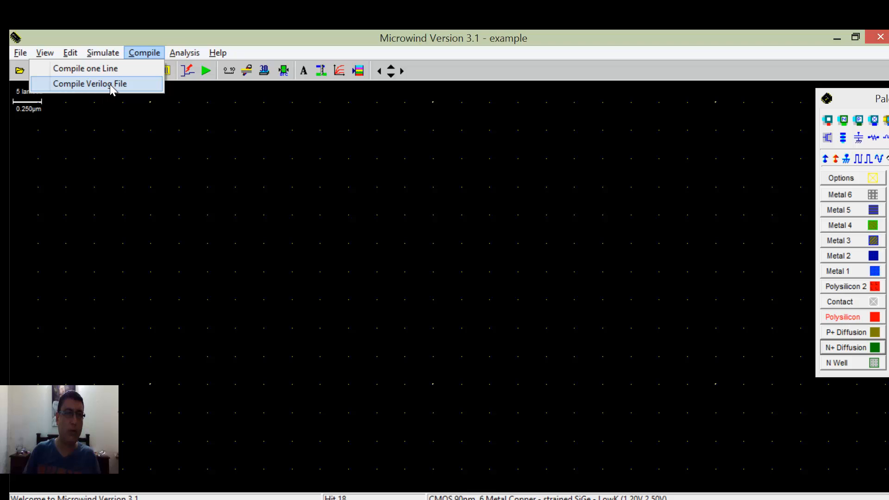
click(124, 89)
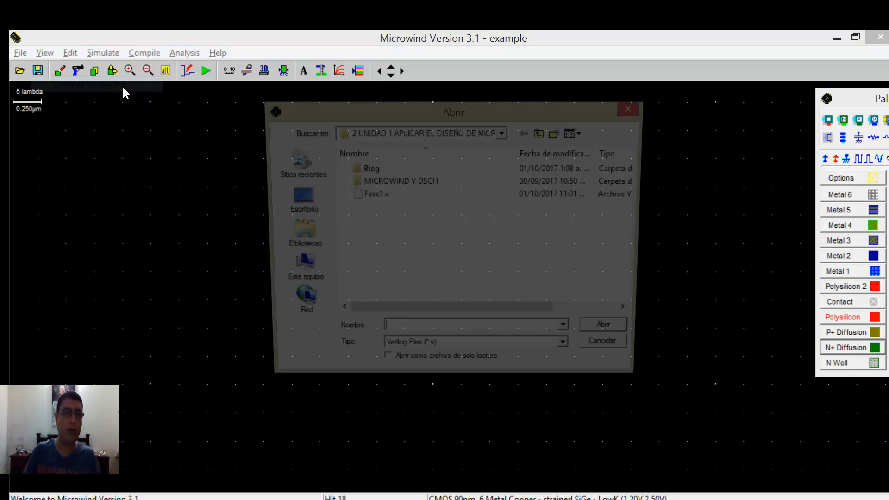
click(372, 196)
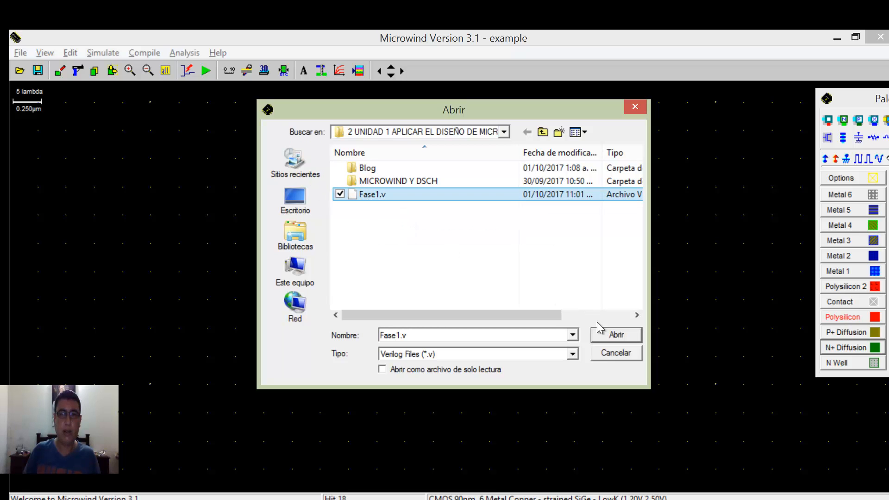
click(616, 337)
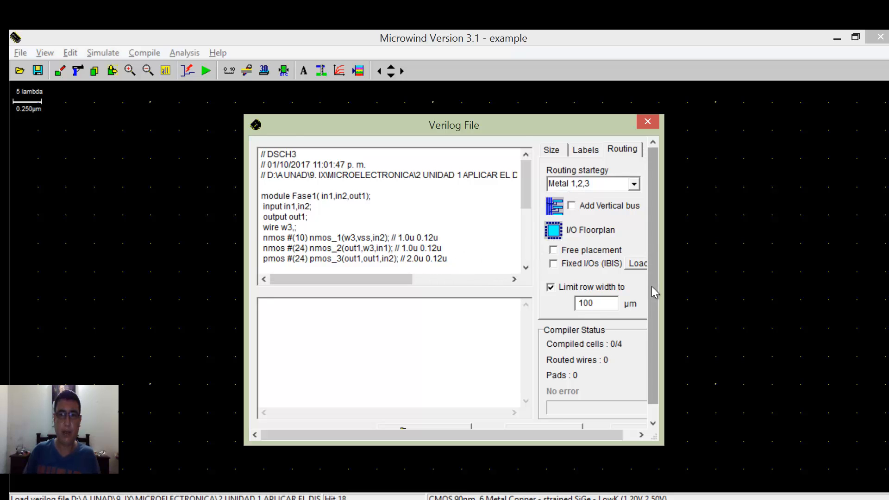
Compile the loaded Verilog file into a layout and close the compiler window
drag(652, 293, 647, 380)
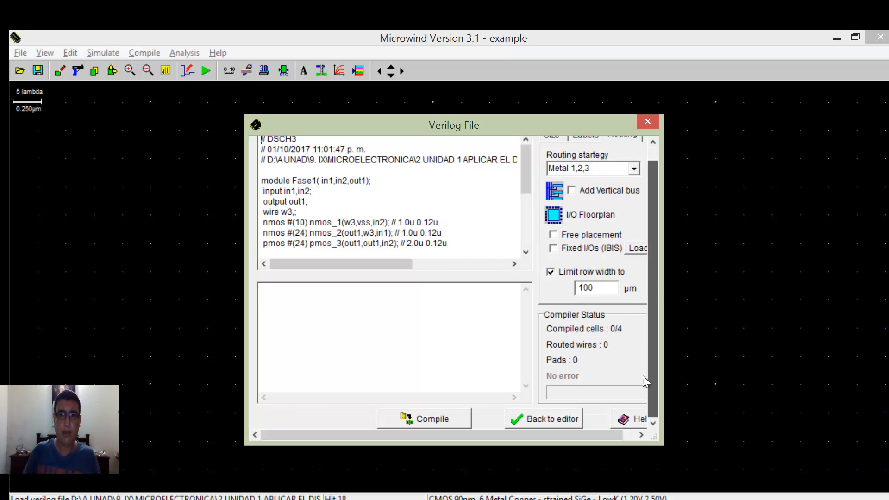
click(447, 419)
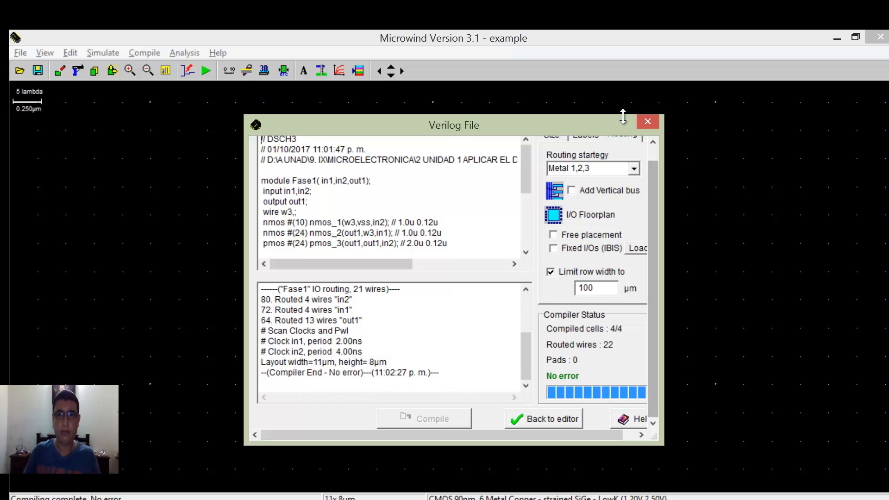
click(648, 122)
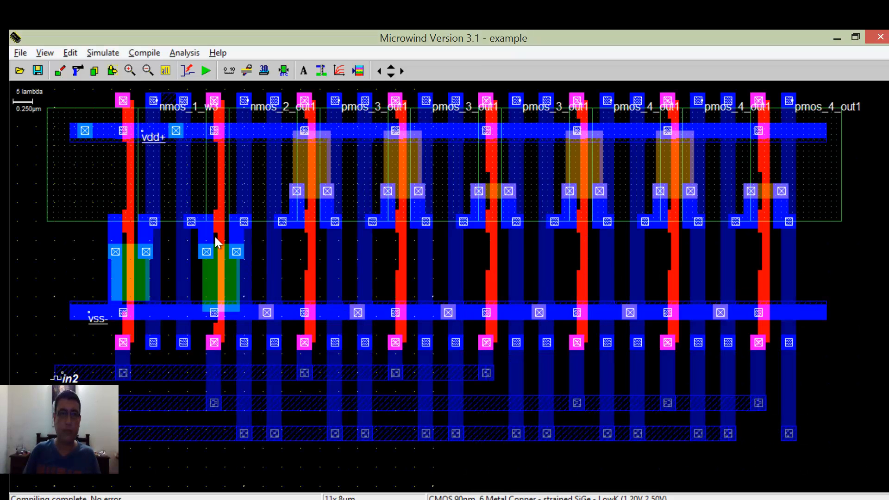